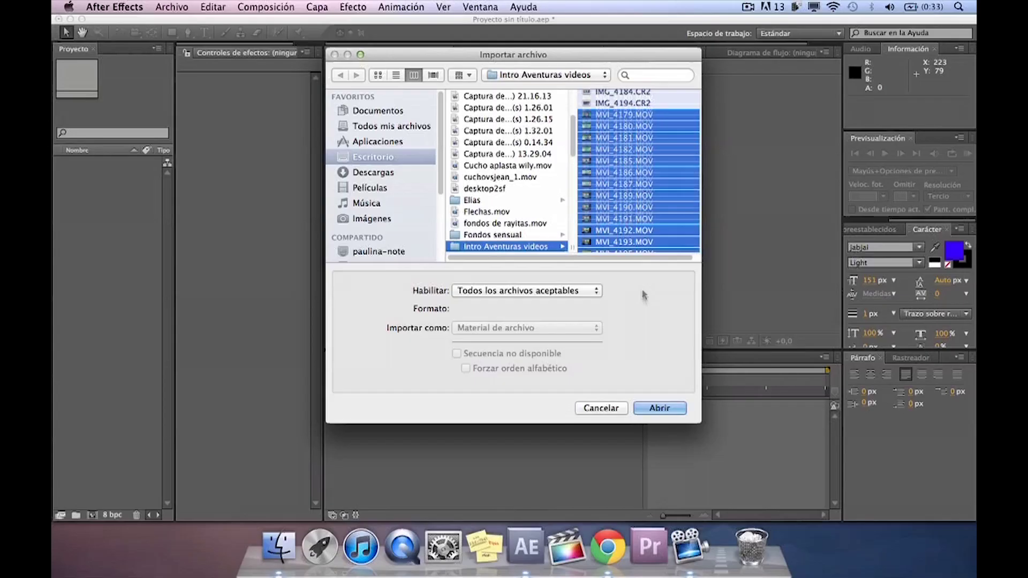
# Step: Import the MVI .MOV clips and create a composition from MVI_4179.MOV
pyautogui.moveTo(644, 294); pyautogui.dragTo(644, 225)
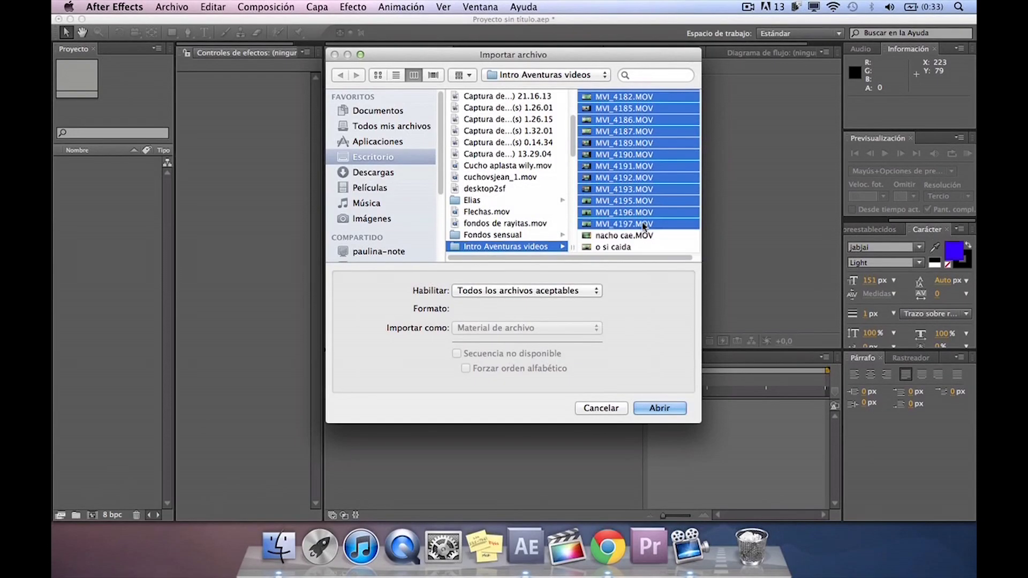
pyautogui.click(652, 407)
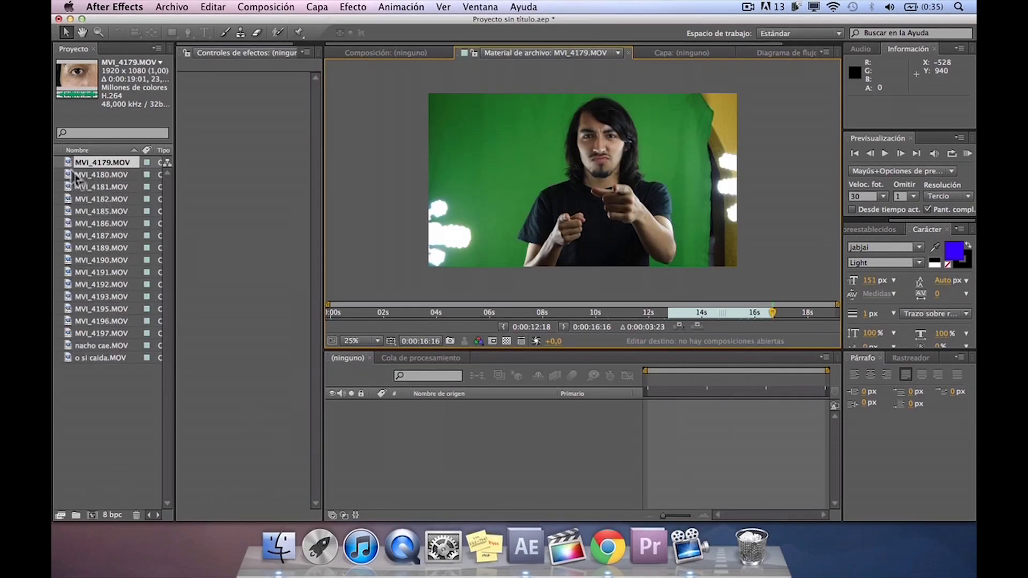
pyautogui.click(71, 170)
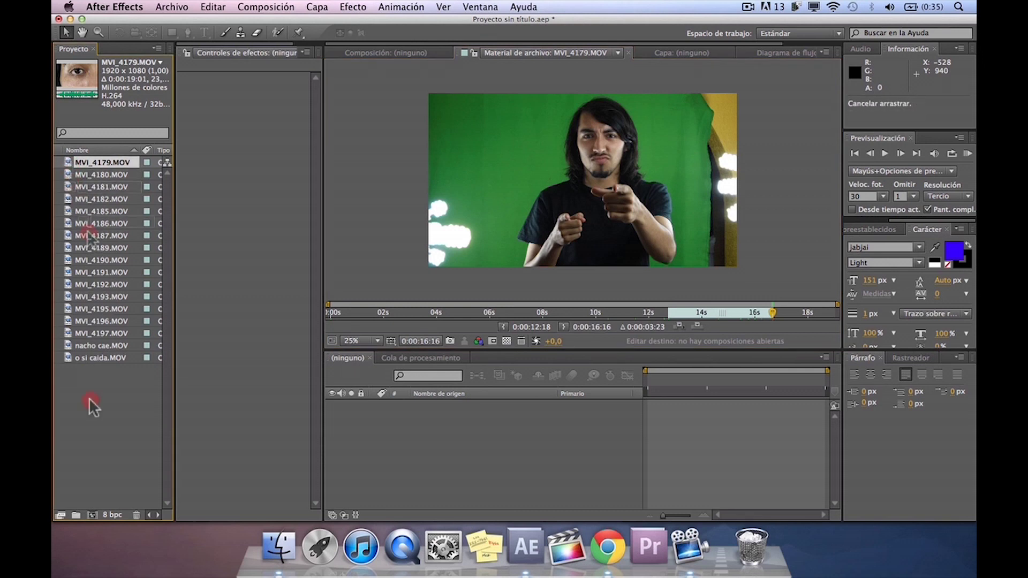
pyautogui.moveTo(92, 518); pyautogui.dragTo(92, 515)
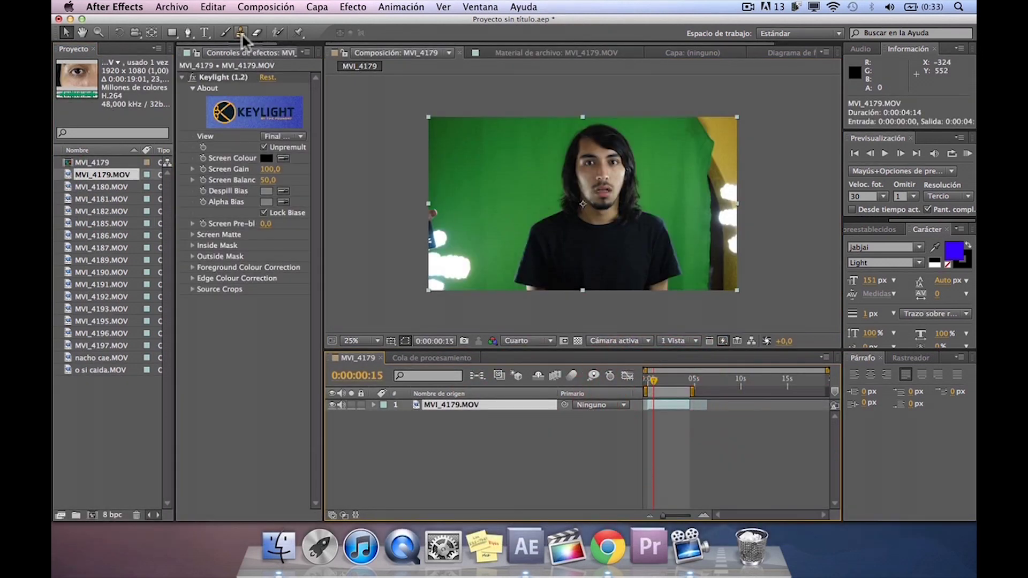
# Step: Draw an eight-point Pen mask, Máscara 1, around the man on the MVI_4179.MOV layer
pyautogui.click(189, 33)
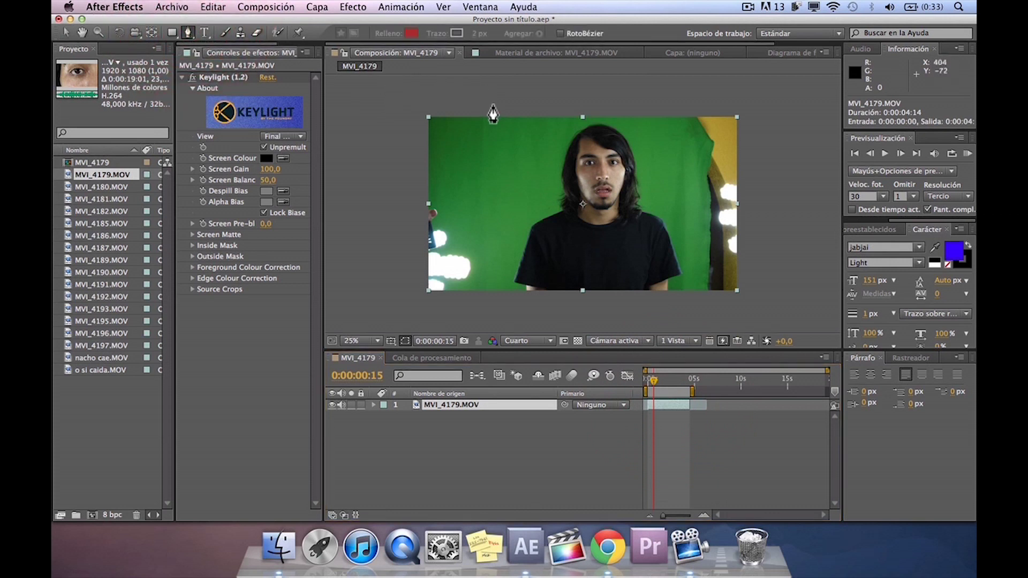
pyautogui.click(492, 105)
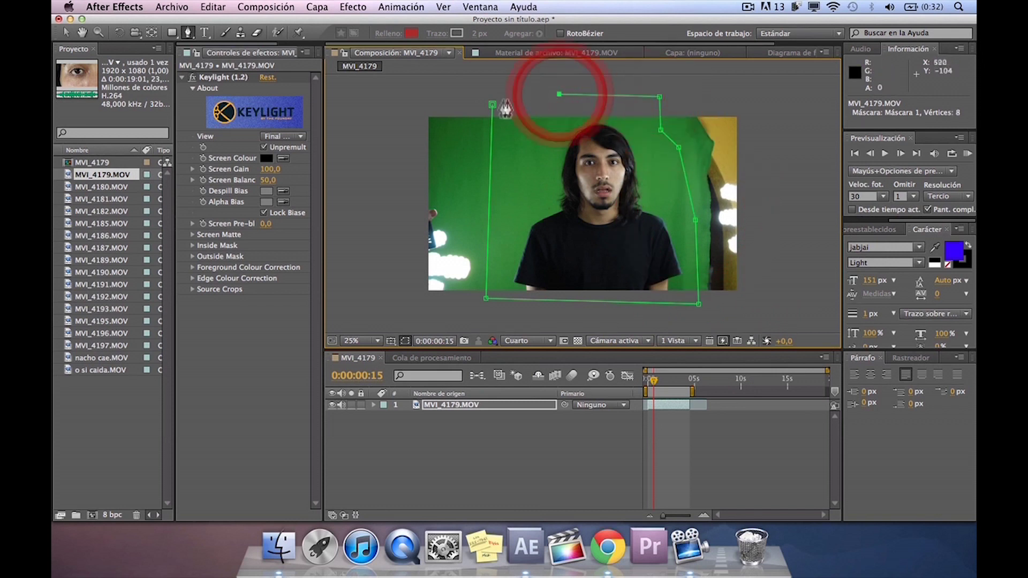
pyautogui.click(374, 404)
pyautogui.click(383, 416)
pyautogui.click(345, 515)
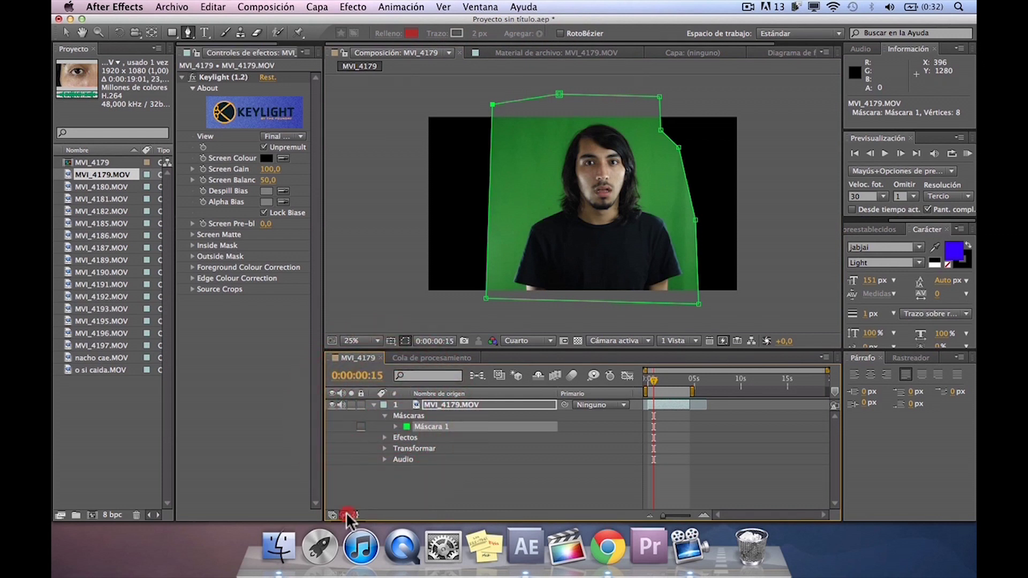
pyautogui.click(356, 515)
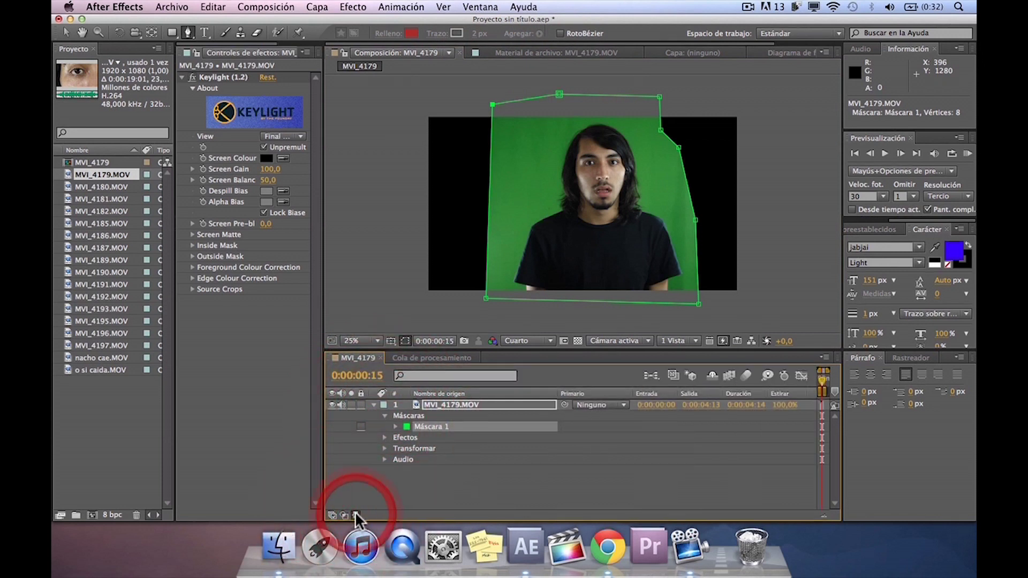
pyautogui.click(356, 516)
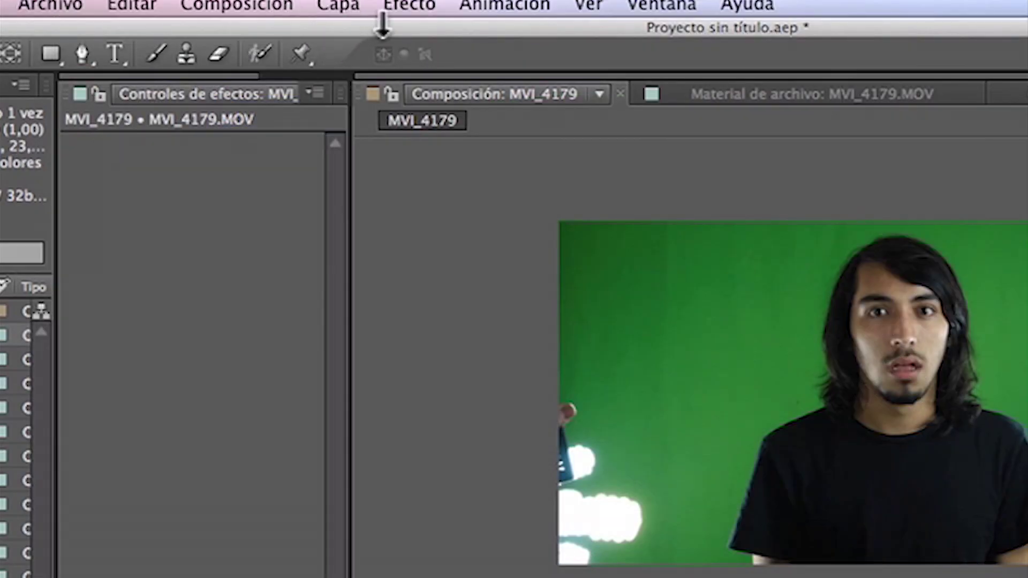
# Step: Apply Efecto > Keying > Keylight (1.2) to the MVI_4179.MOV footage layer
pyautogui.click(408, 7)
pyautogui.moveTo(746, 5)
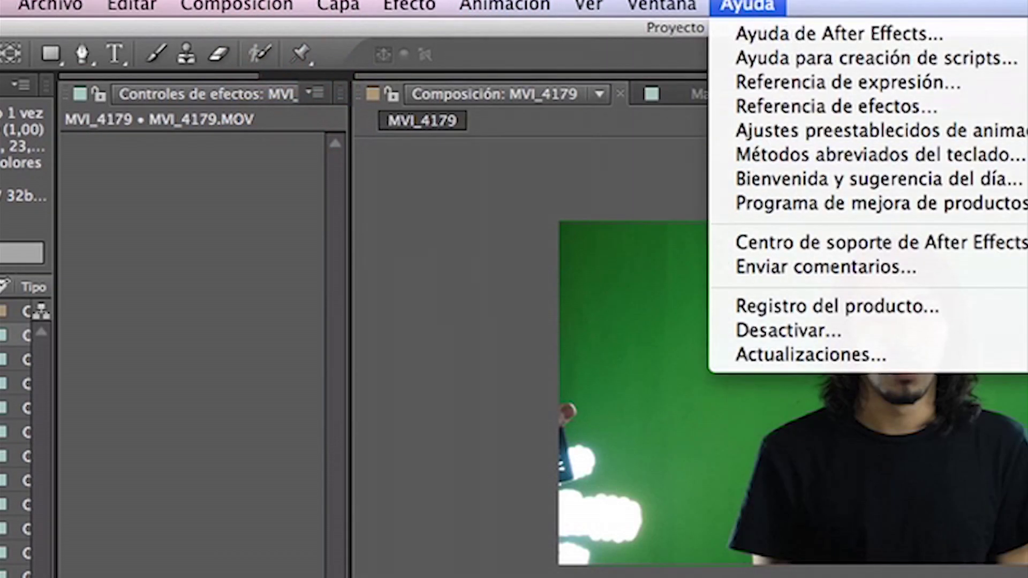
pyautogui.press('Escape')
pyautogui.click(394, 6)
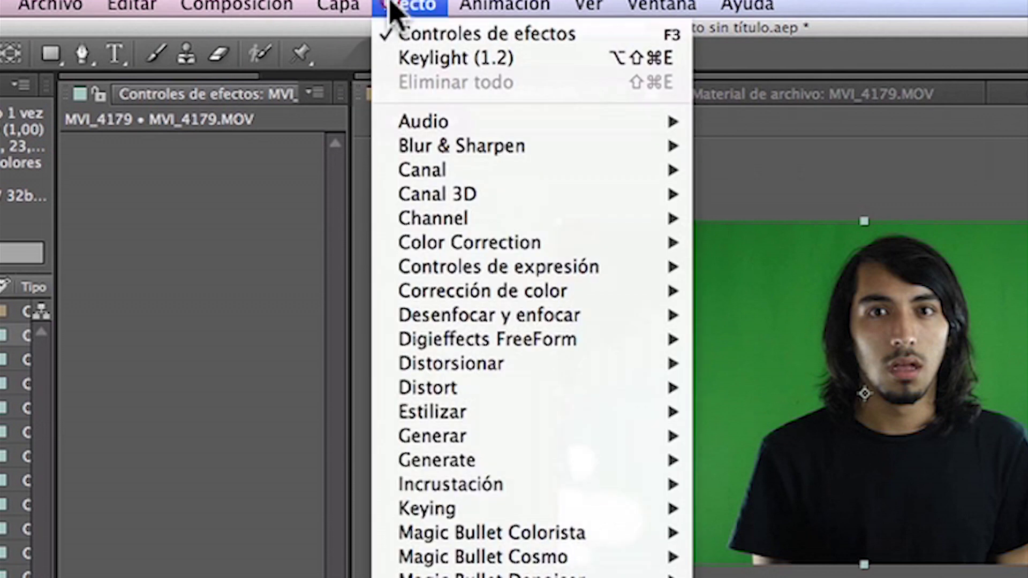
pyautogui.moveTo(619, 450)
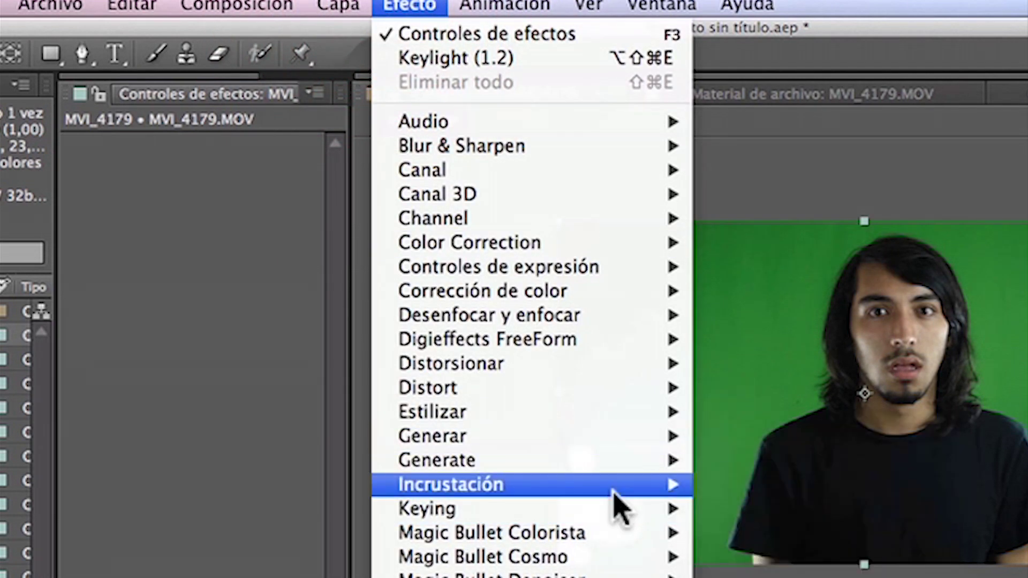
pyautogui.moveTo(604, 503)
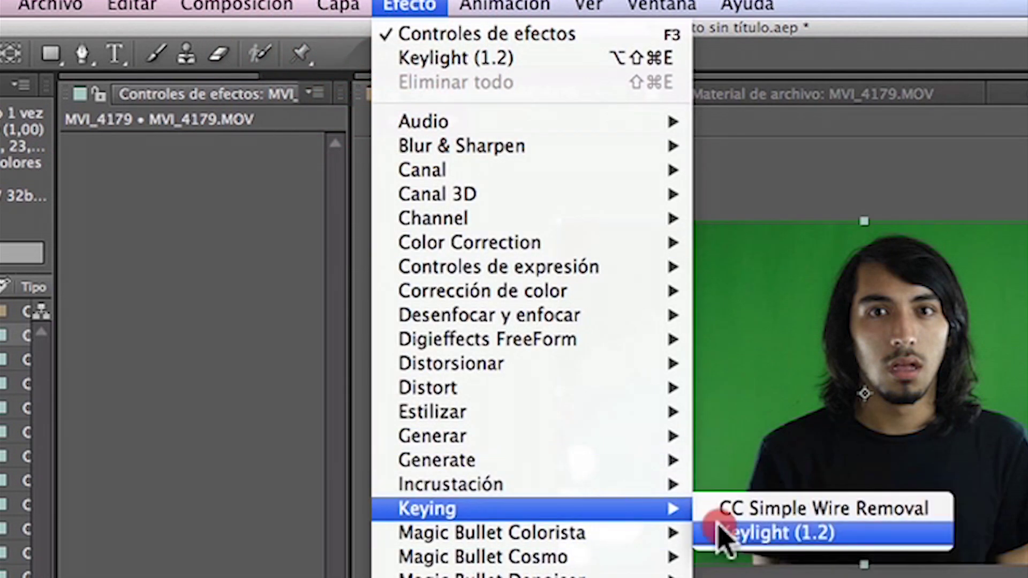
pyautogui.click(720, 533)
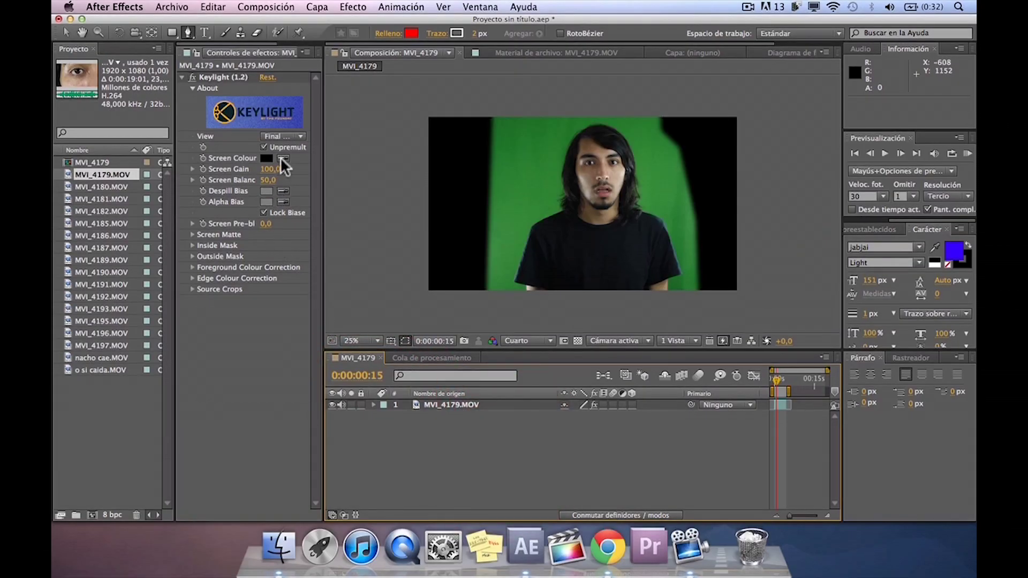
# Step: Sample the green backdrop as Screen Colour, then set Screen Pre-blur 7.1 and Screen Gain 122.0
pyautogui.click(282, 159)
pyautogui.click(542, 178)
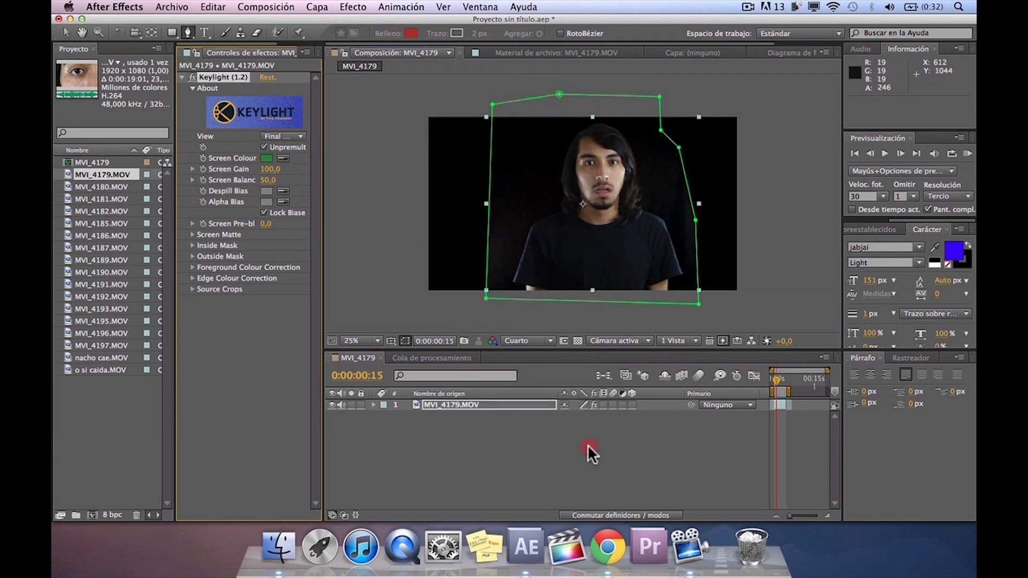
pyautogui.click(589, 445)
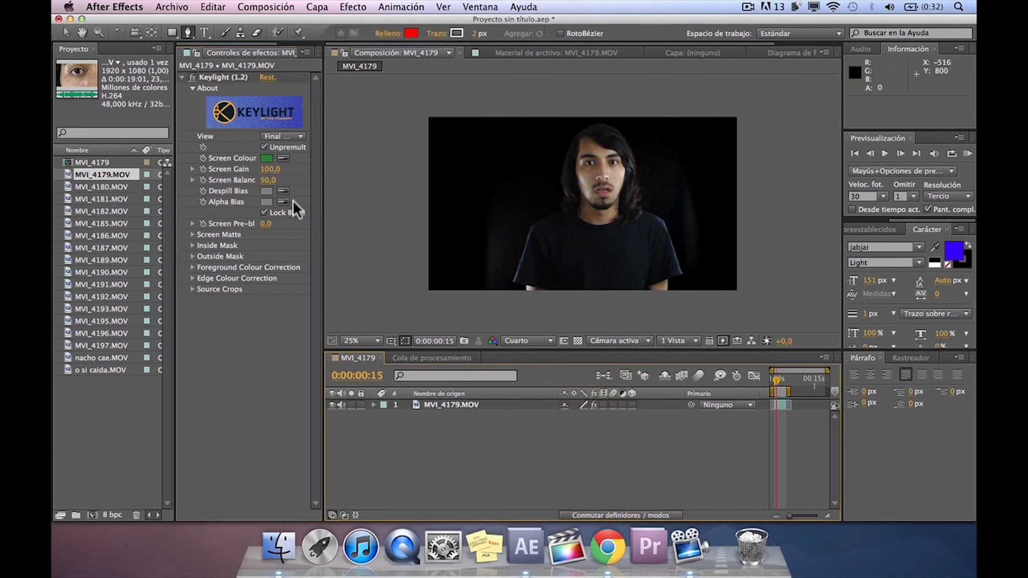
pyautogui.moveTo(267, 224); pyautogui.dragTo(285, 226)
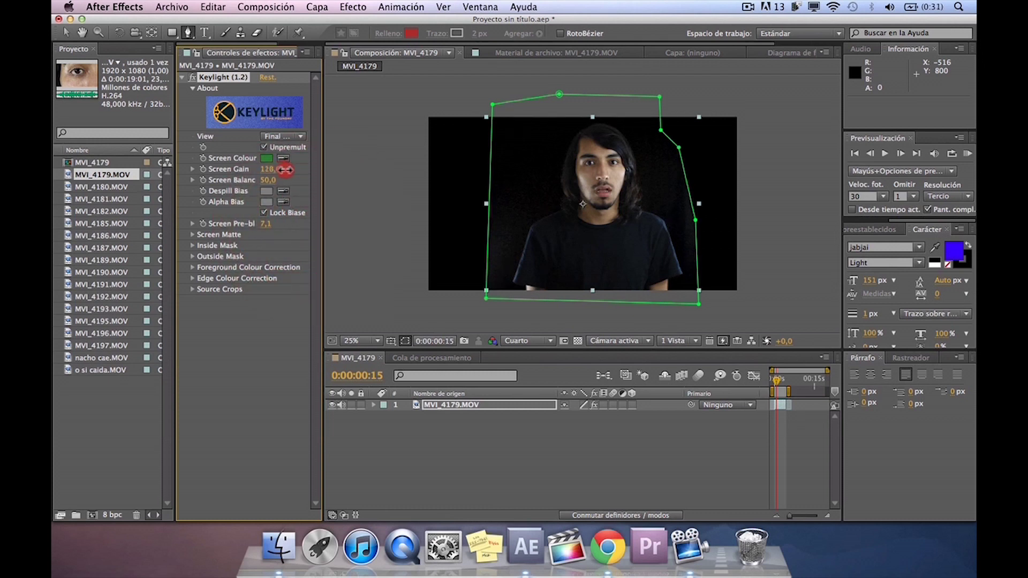
pyautogui.moveTo(286, 169); pyautogui.dragTo(282, 170)
pyautogui.rightClick(449, 441)
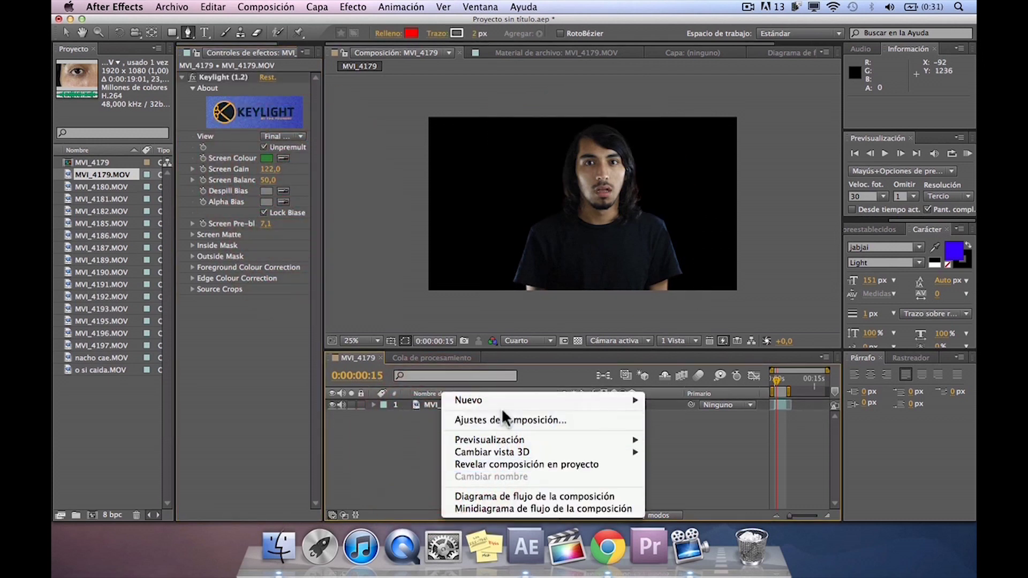
# Step: Add a white solid, Sólido Blanco 1, and place MVI_4179.MOV above it
pyautogui.moveTo(502, 407)
pyautogui.click(717, 432)
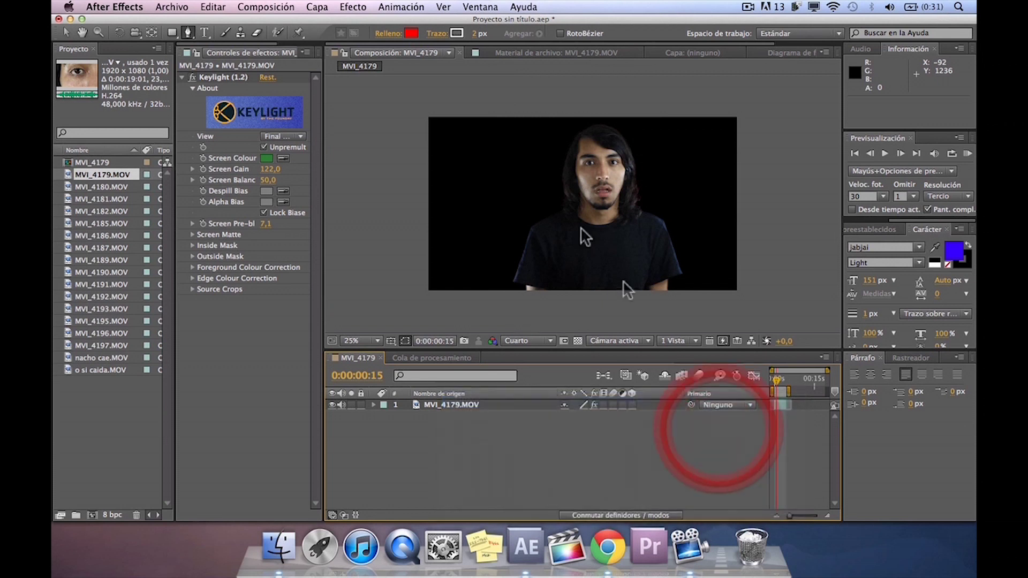
pyautogui.click(677, 384)
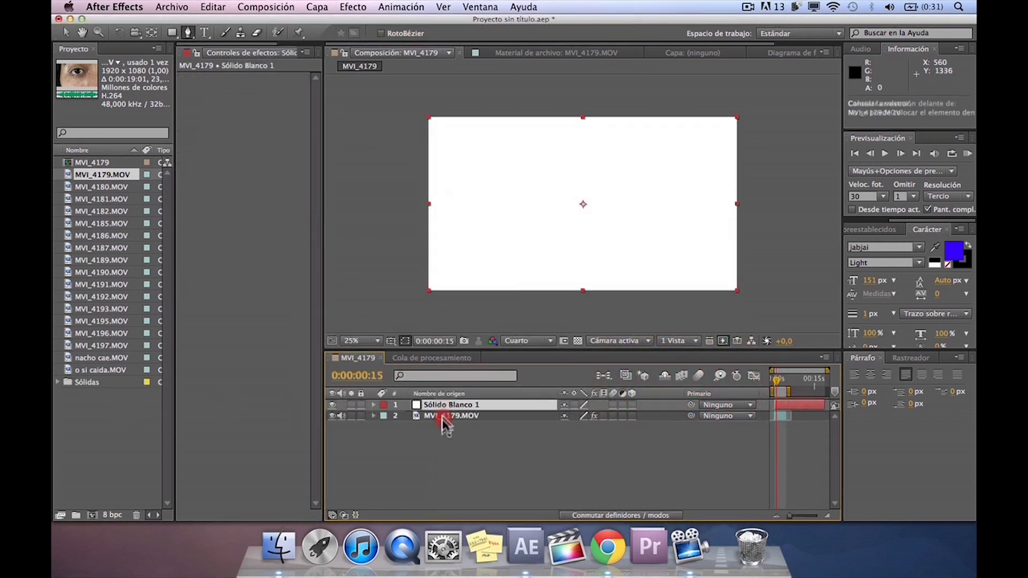
pyautogui.moveTo(445, 423); pyautogui.dragTo(448, 428)
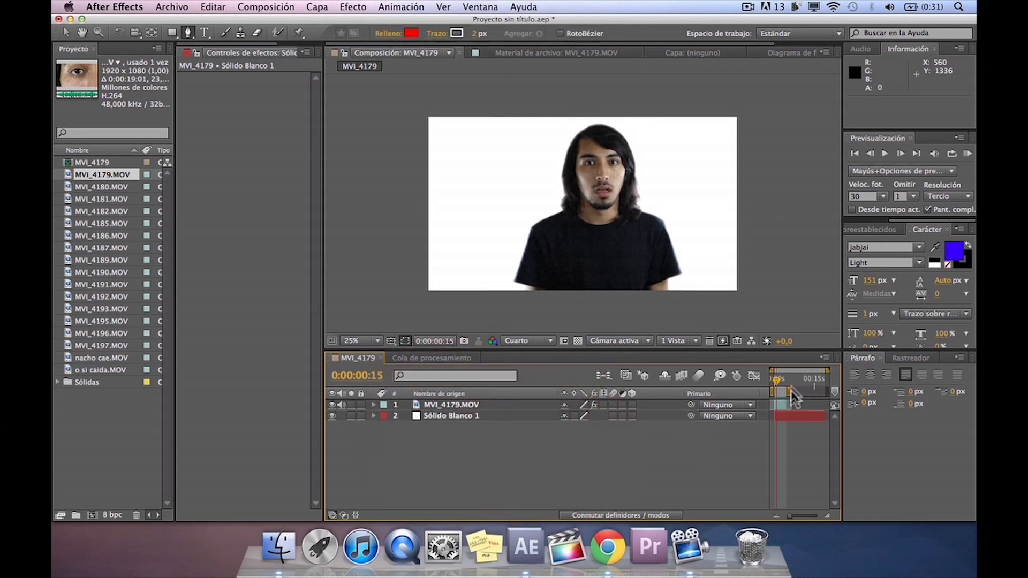
pyautogui.click(777, 383)
pyautogui.press('.')
# Step: Add a new text layer to the composition
pyautogui.rightClick(434, 459)
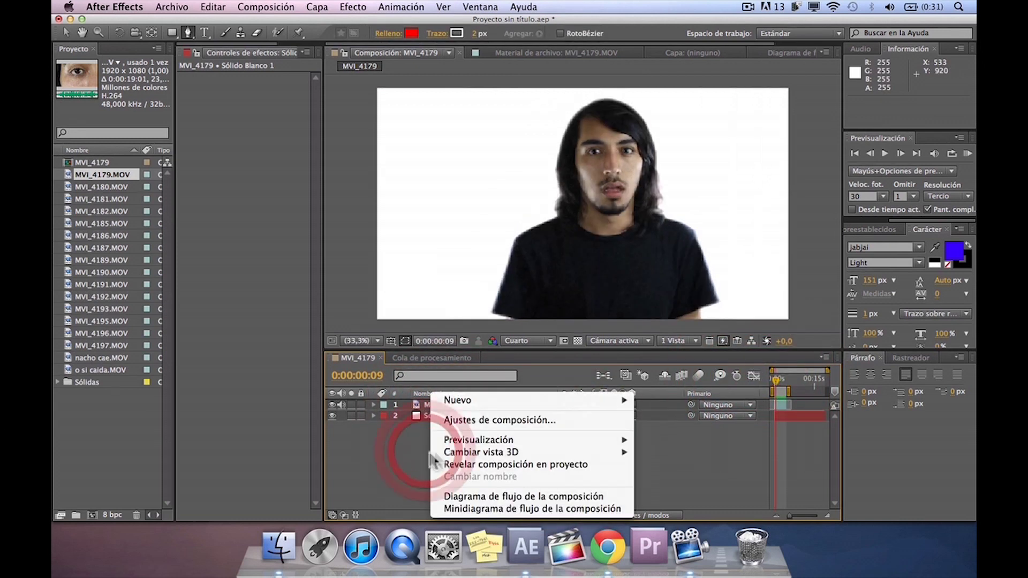
pyautogui.click(385, 474)
pyautogui.click(356, 514)
pyautogui.click(357, 514)
pyautogui.click(357, 514)
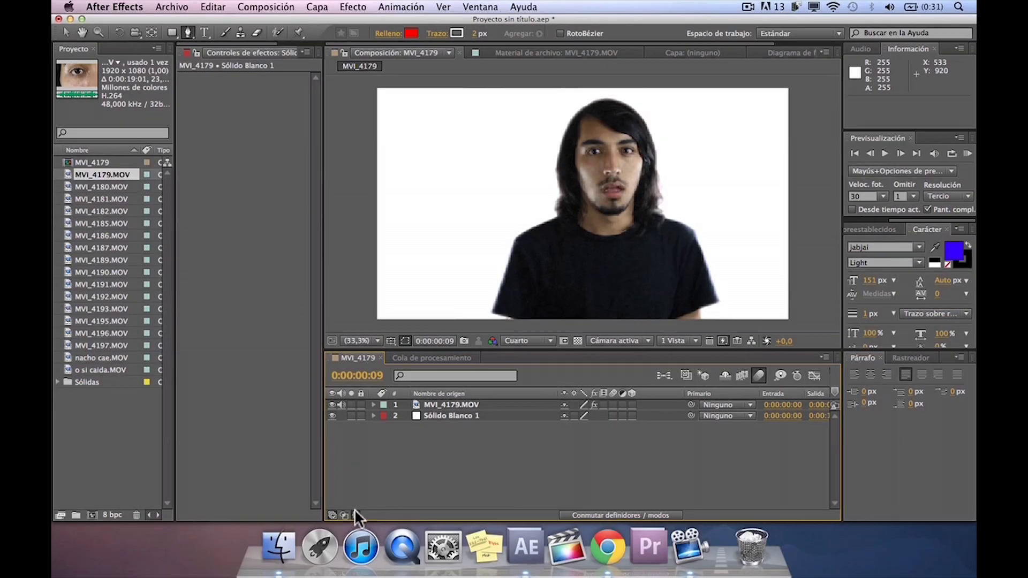
pyautogui.rightClick(357, 496)
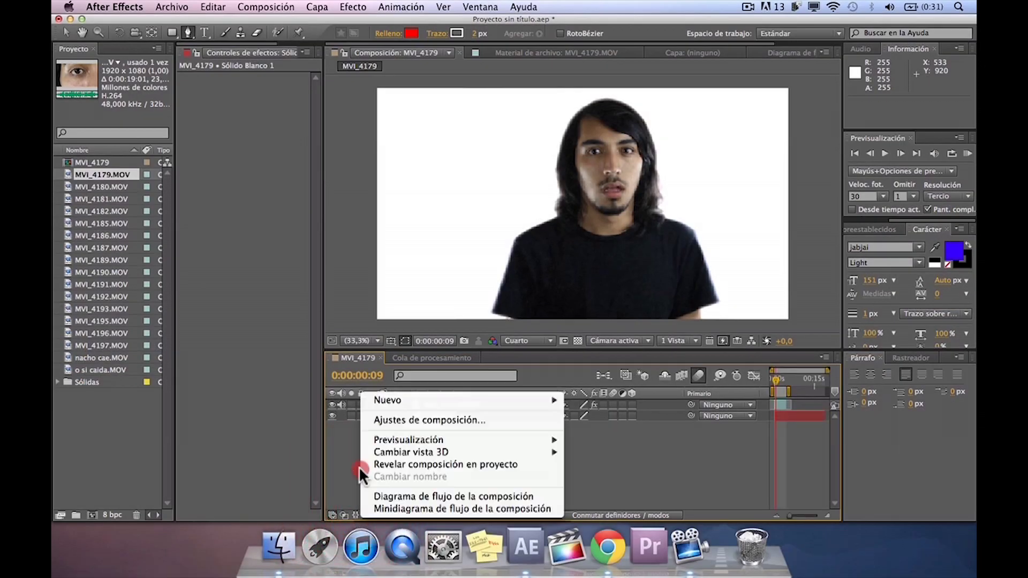
pyautogui.moveTo(432, 401)
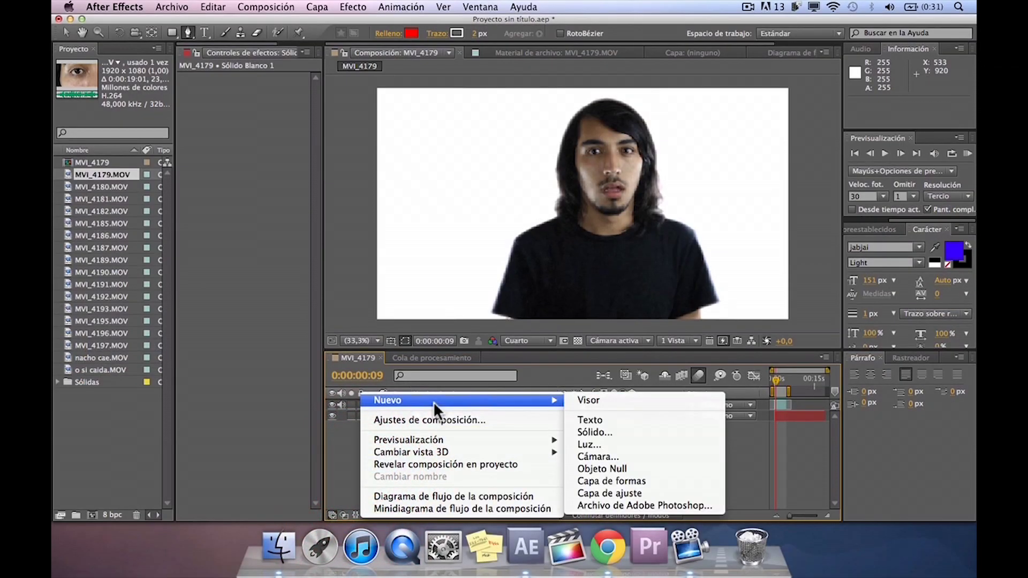
pyautogui.click(639, 420)
# Step: Type the two-line title EL NACHO / CHAMBELAN and move it toward the upper left
pyautogui.click(589, 185)
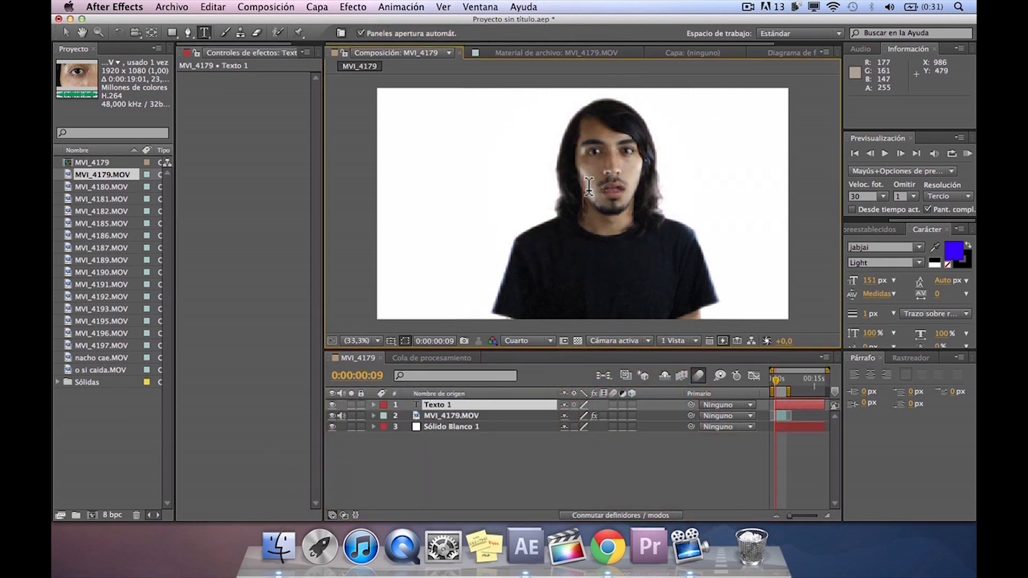
pyautogui.press('e')
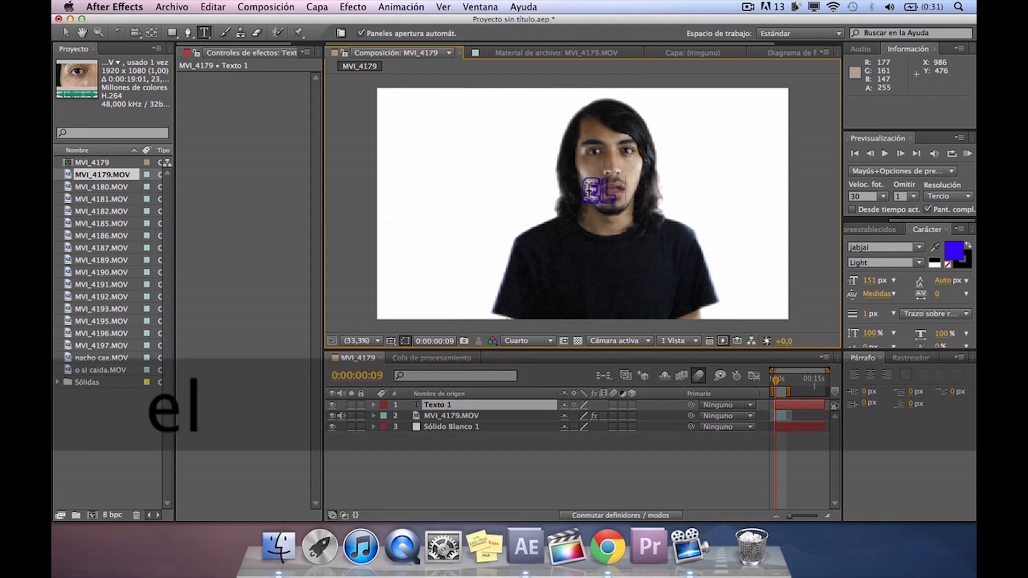
pyautogui.press('Return')
pyautogui.write('chambelan')
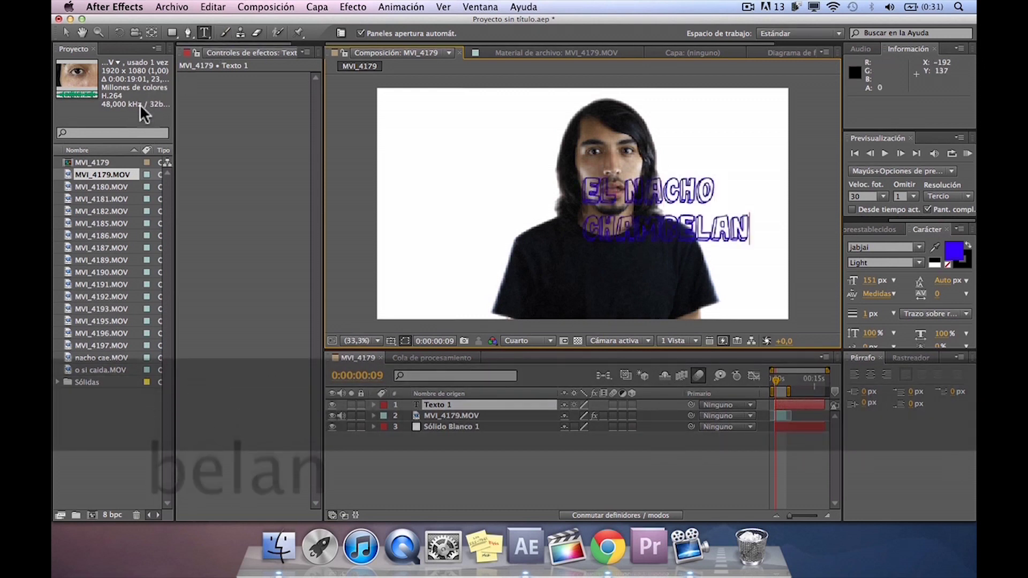
pyautogui.click(66, 33)
pyautogui.moveTo(685, 213)
pyautogui.mouseDown()
pyautogui.moveTo(506, 174)
pyautogui.moveTo(489, 190)
pyautogui.mouseUp()
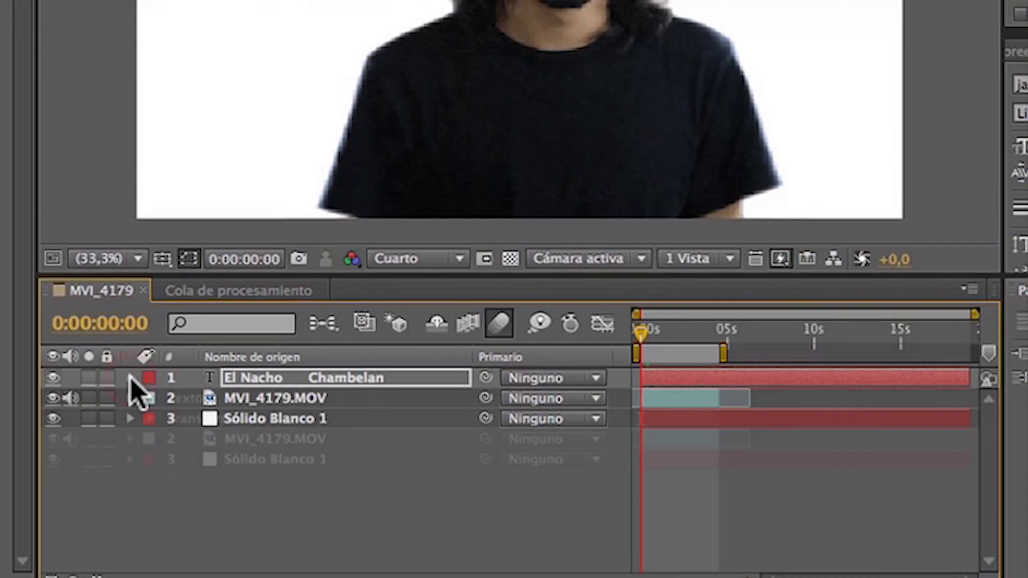
# Step: Keyframe the title's Position at frame zero, off-frame left at −797,0, 318,0
pyautogui.click(131, 378)
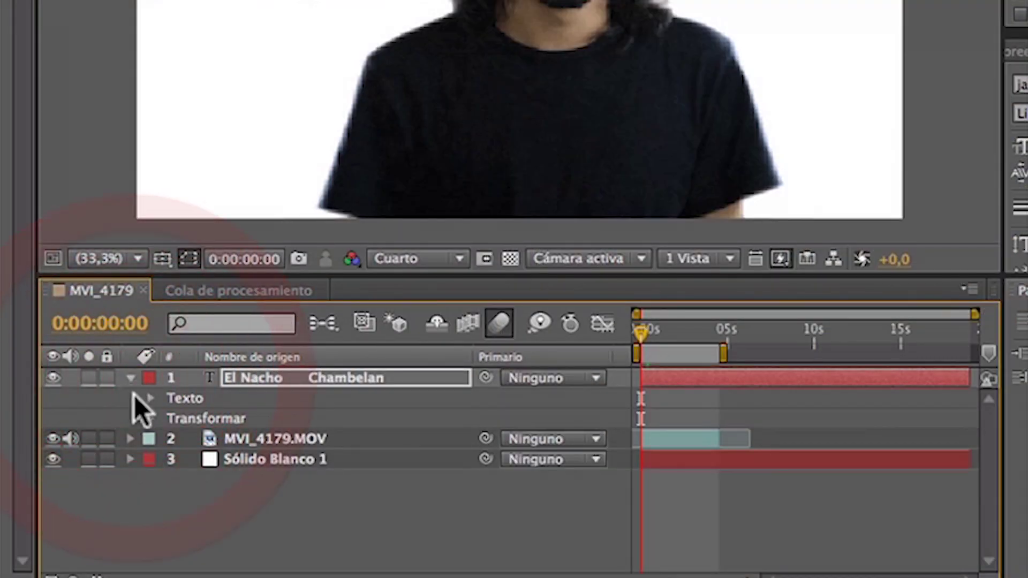
pyautogui.click(151, 419)
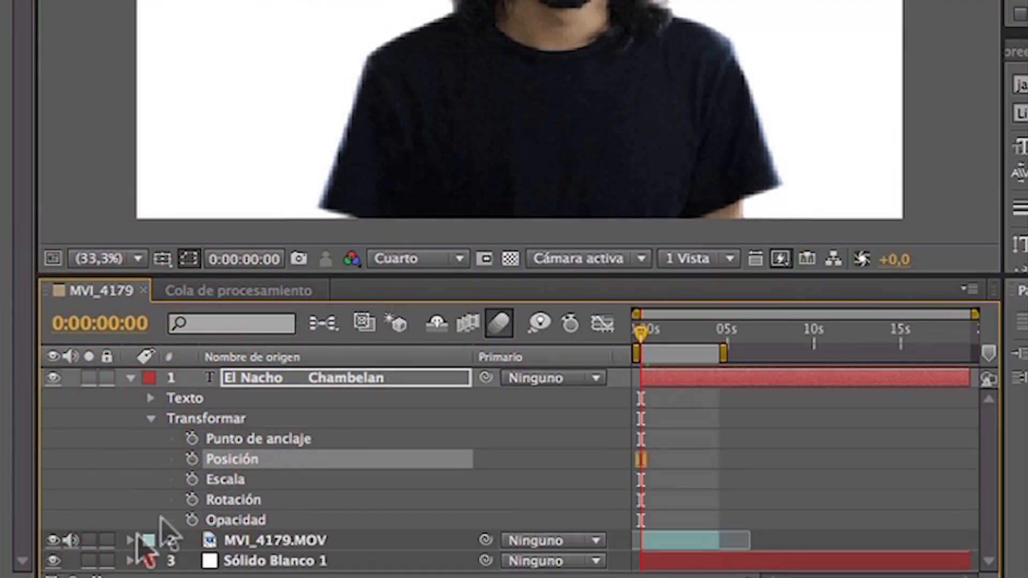
pyautogui.click(88, 574)
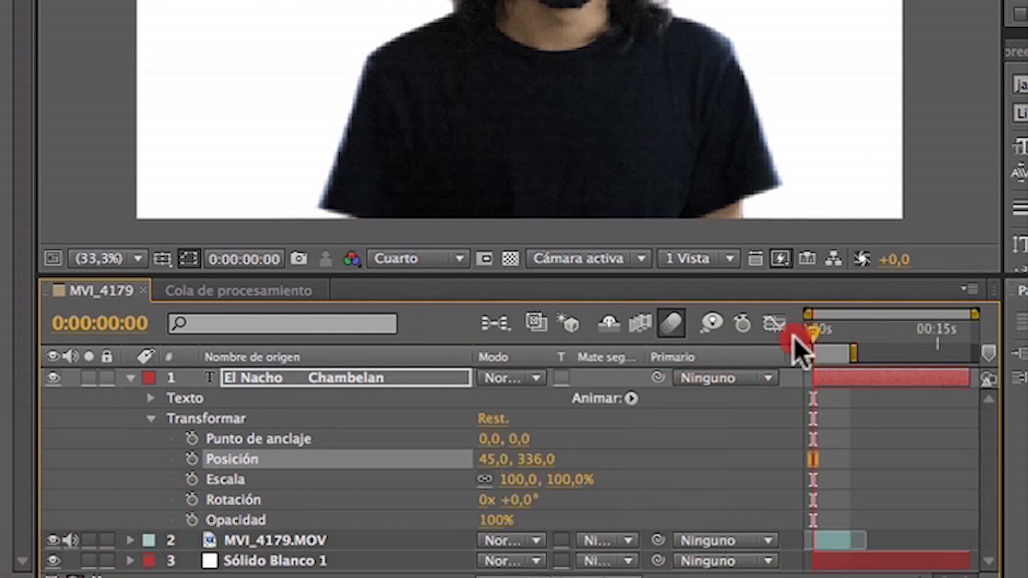
pyautogui.click(191, 459)
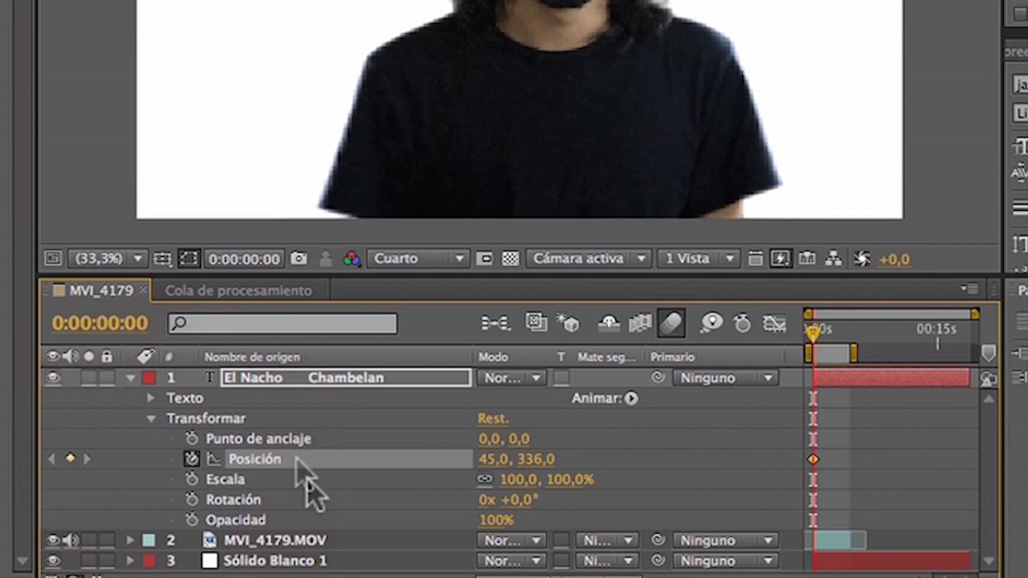
pyautogui.scroll(-1, 370, 11)
pyautogui.scroll(1, 381, 21)
pyautogui.scroll(-1, 401, 13)
pyautogui.moveTo(415, 6); pyautogui.dragTo(350, 7)
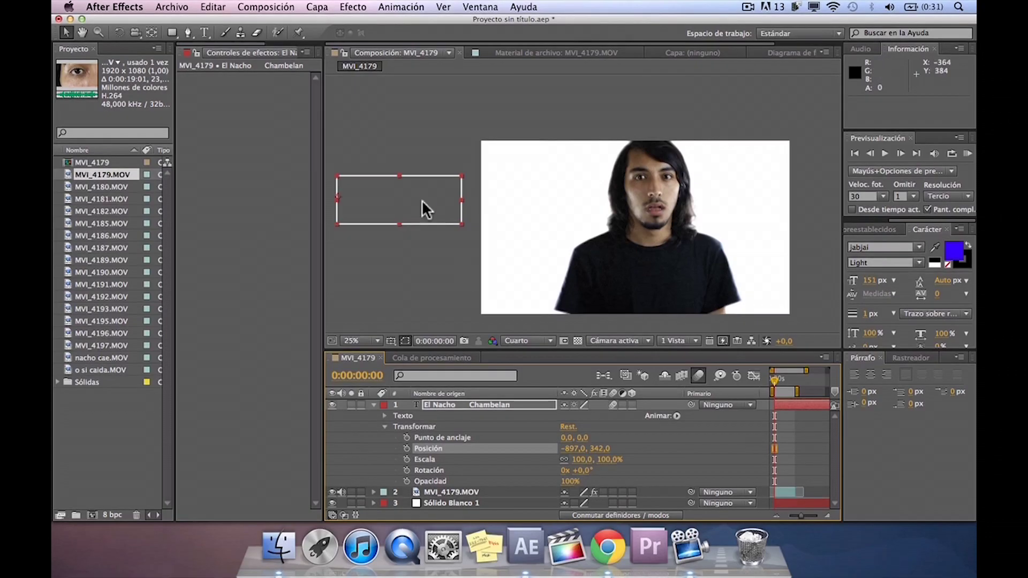
pyautogui.moveTo(425, 206); pyautogui.dragTo(437, 201)
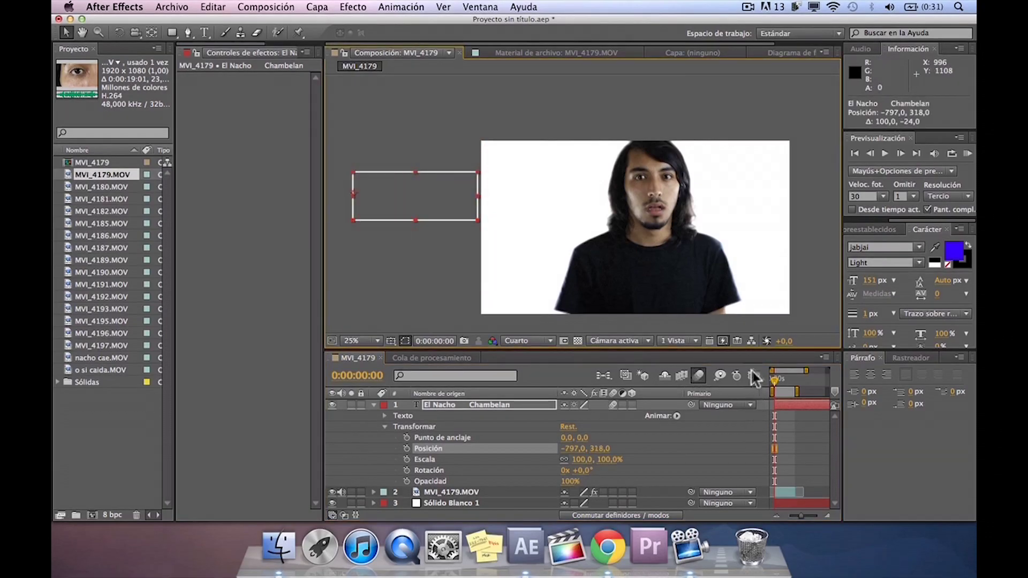
# Step: Keyframe Position at 0:00:02:08, then bring the title into frame at 71,0, 266,0 near 0:00:02:12
pyautogui.press('space')
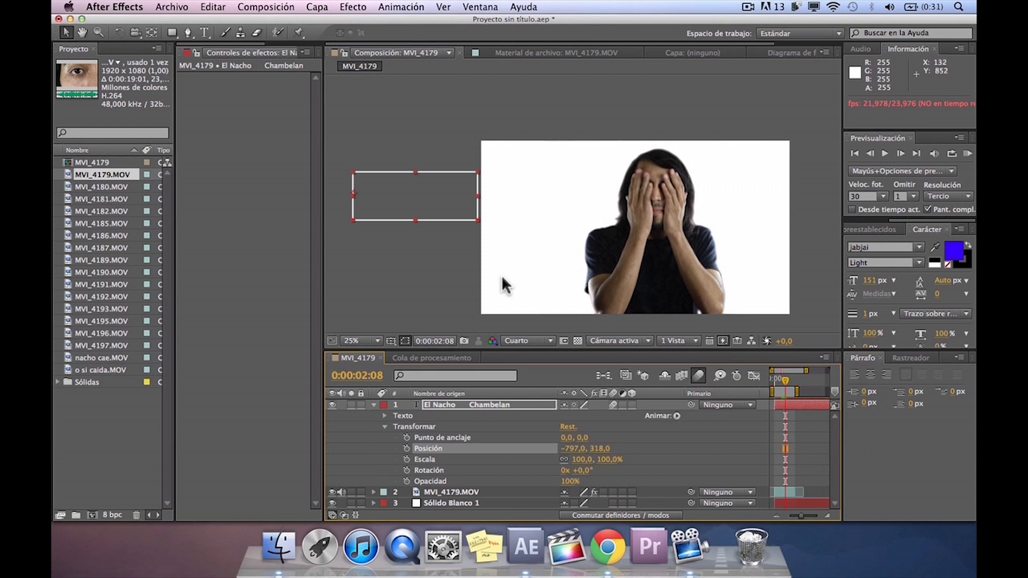
pyautogui.click(385, 198)
pyautogui.click(392, 197)
pyautogui.click(406, 448)
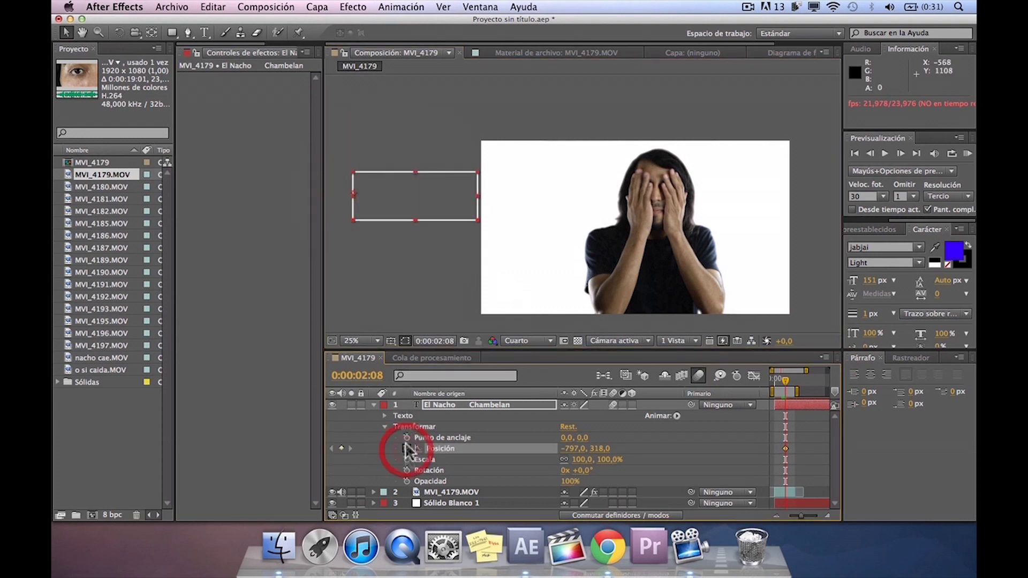
pyautogui.press('space')
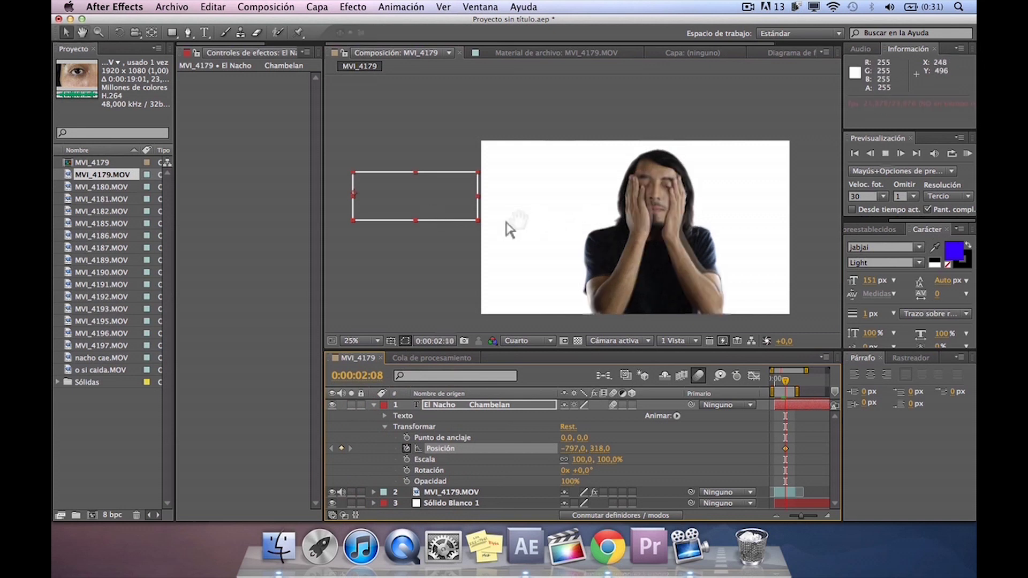
pyautogui.moveTo(435, 203); pyautogui.dragTo(507, 198)
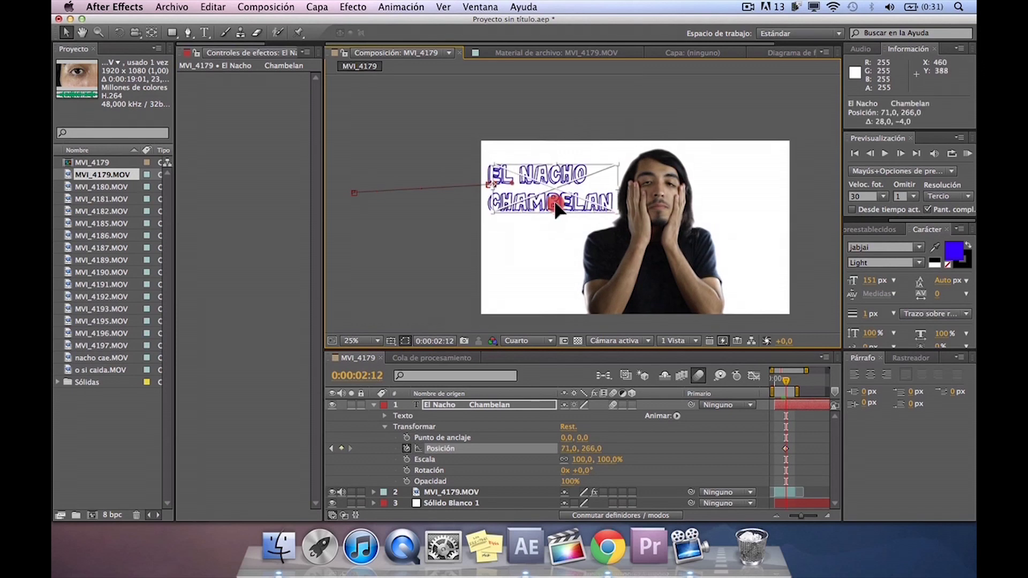
# Step: Settle the title at 43,0, 270,0 in the upper left and preview the slide-in
pyautogui.moveTo(555, 205); pyautogui.dragTo(555, 205)
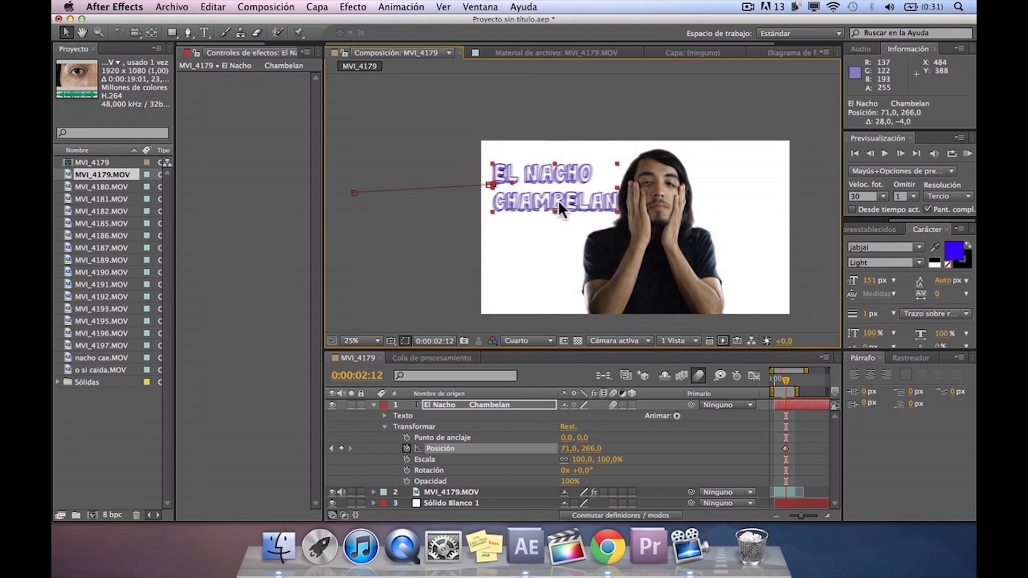
pyautogui.press('pagedown')
pyautogui.press('pagedown')
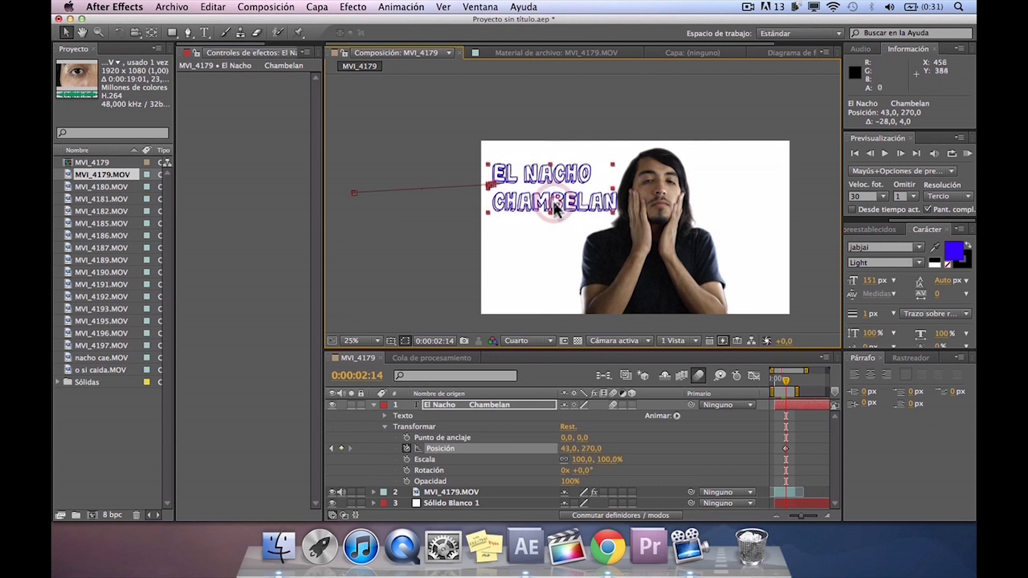
pyautogui.press('space')
pyautogui.press('space')
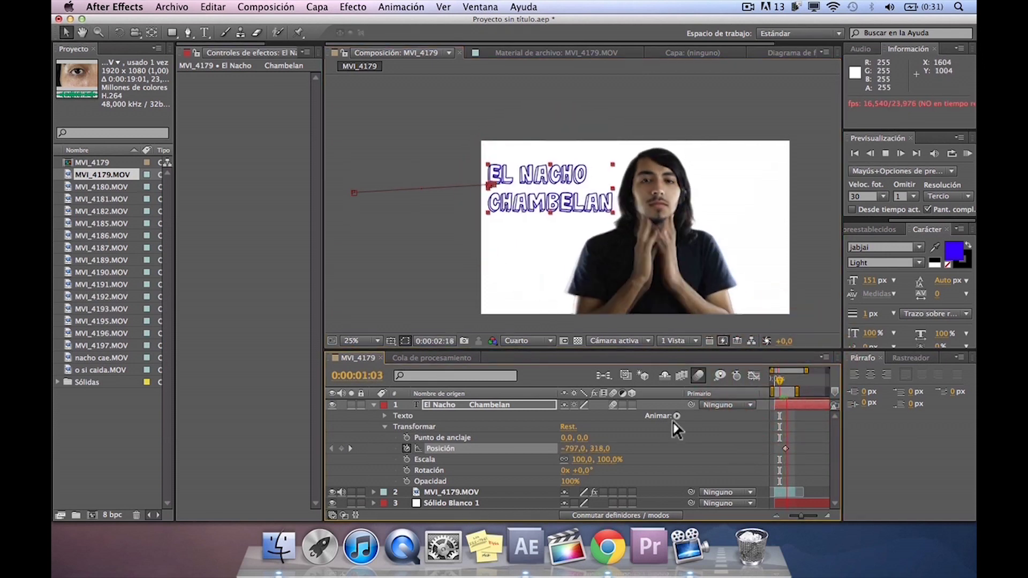
# Step: Return to 0:00:01:20 and zoom the timeline in around the Position keyframes
pyautogui.scroll(1, 582, 204)
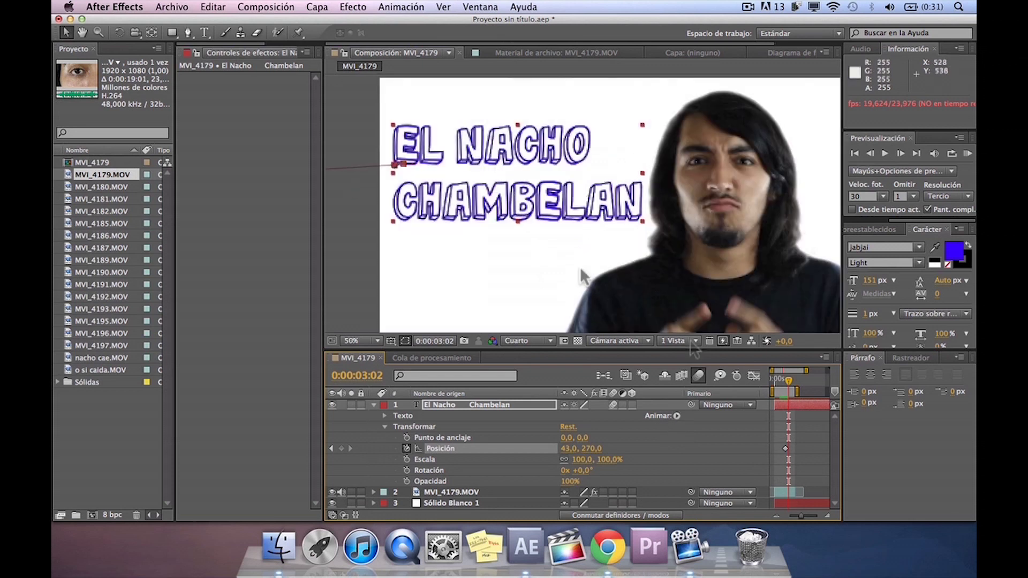
pyautogui.moveTo(785, 384); pyautogui.dragTo(782, 381)
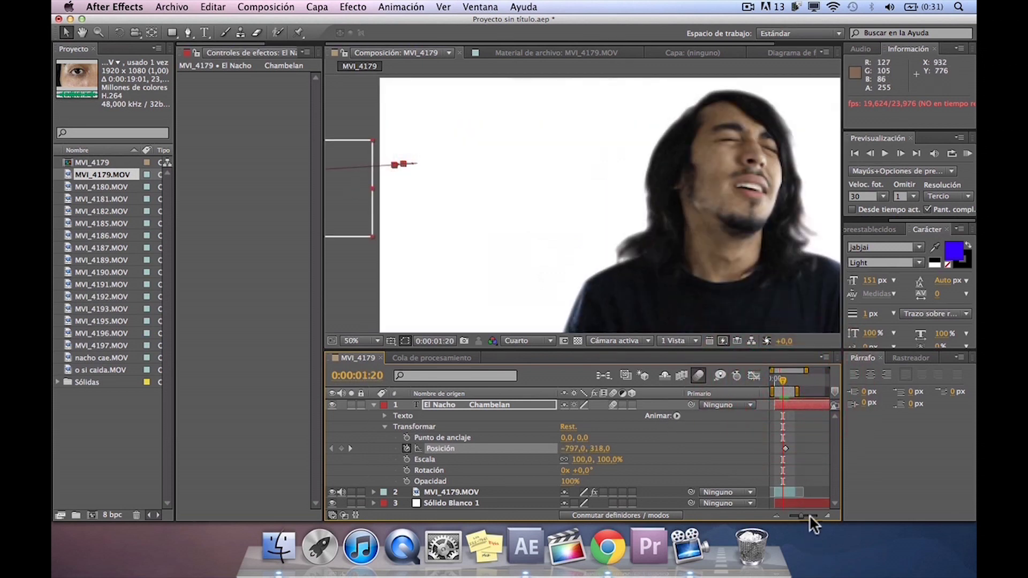
pyautogui.click(827, 515)
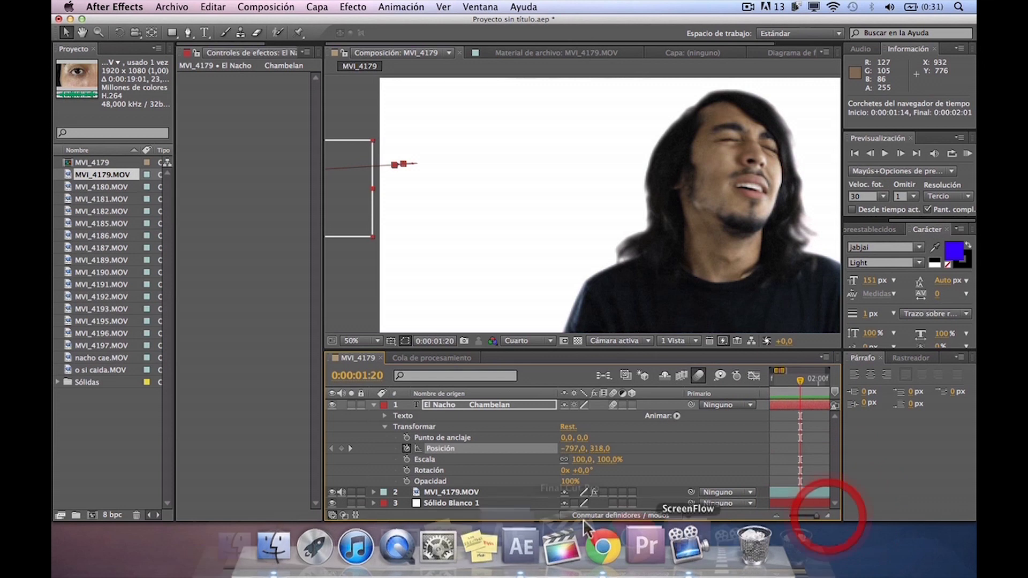
pyautogui.click(332, 515)
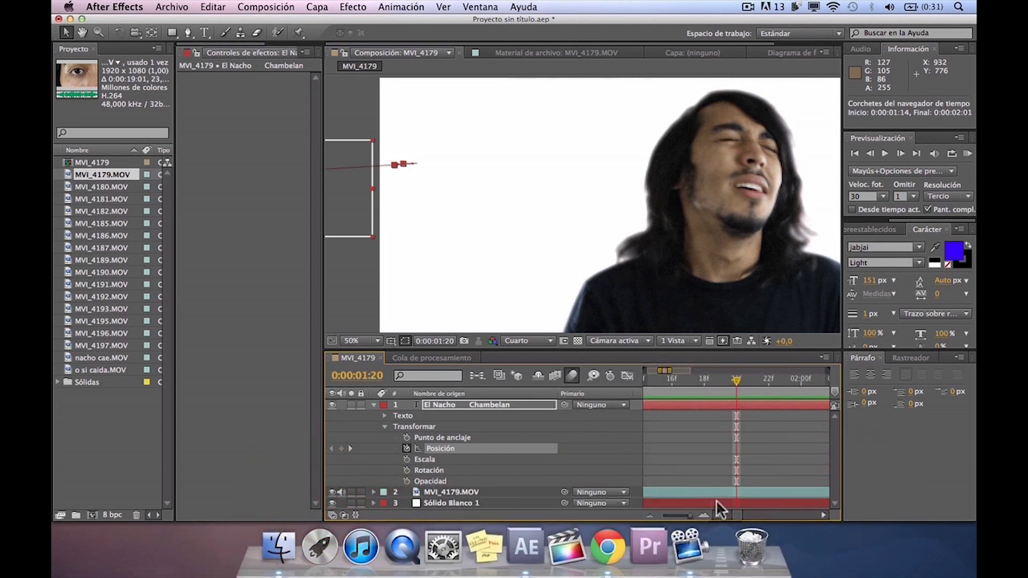
pyautogui.moveTo(690, 515); pyautogui.dragTo(686, 514)
pyautogui.click(776, 378)
pyautogui.moveTo(776, 378)
pyautogui.mouseDown()
pyautogui.moveTo(761, 380)
pyautogui.moveTo(780, 380)
pyautogui.mouseUp()
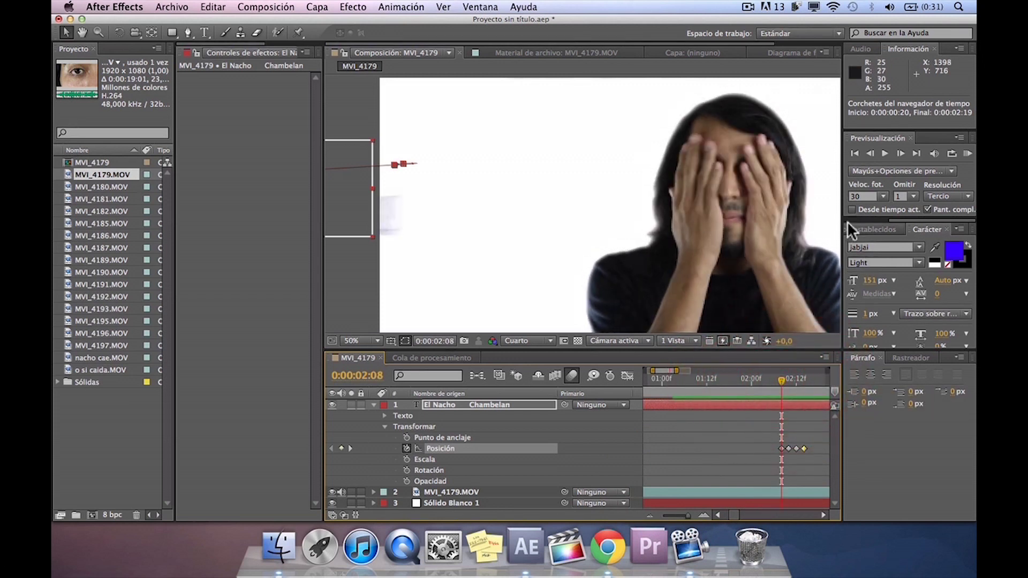
pyautogui.click(897, 147)
pyautogui.click(898, 147)
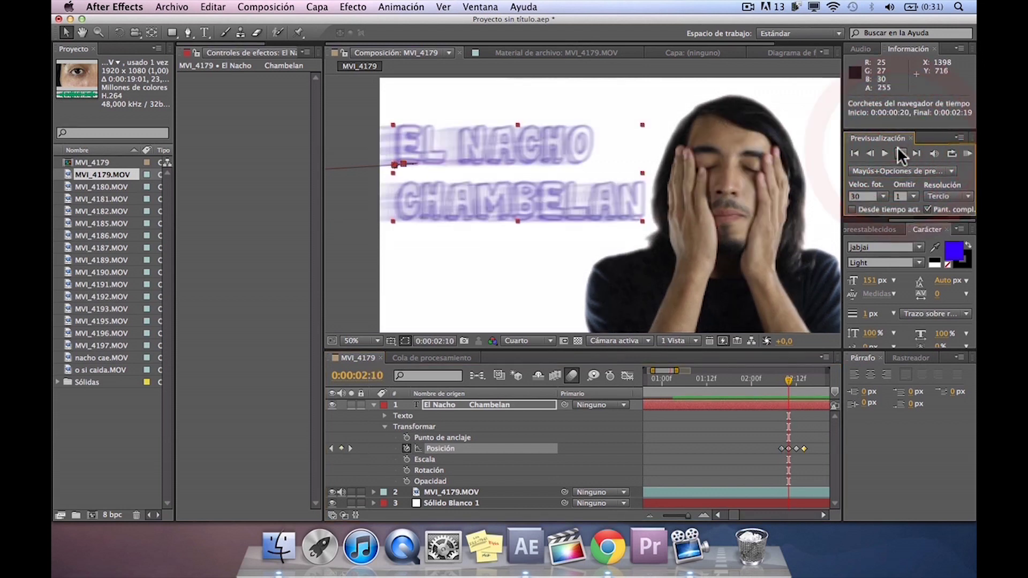
pyautogui.click(897, 146)
pyautogui.click(897, 146)
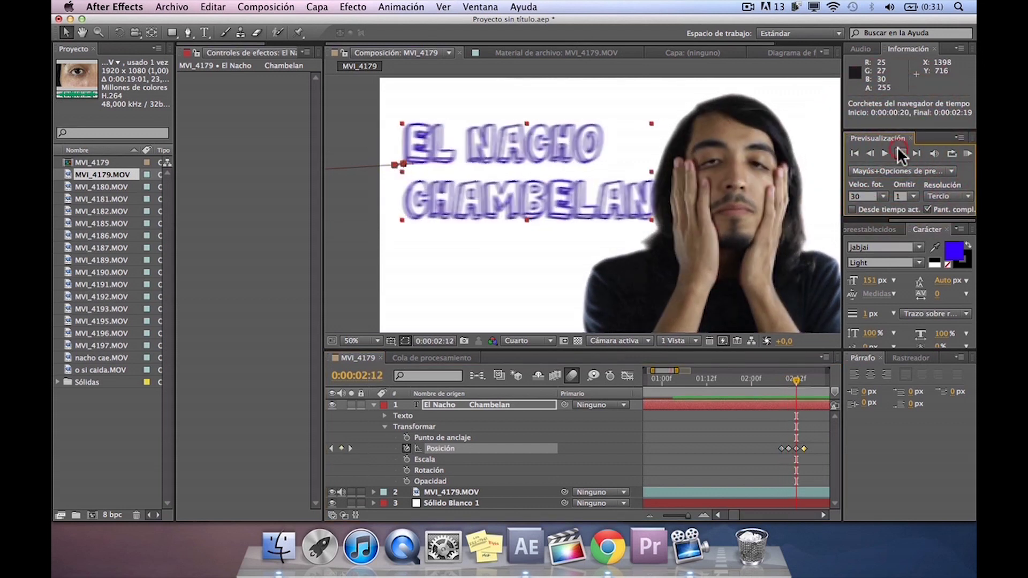
pyautogui.press('pageup')
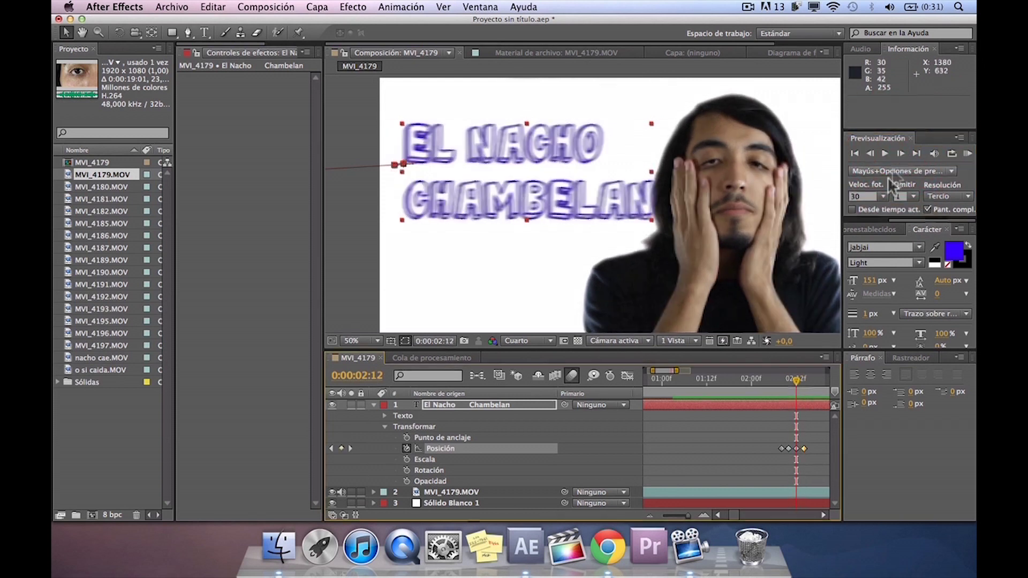
pyautogui.click(870, 154)
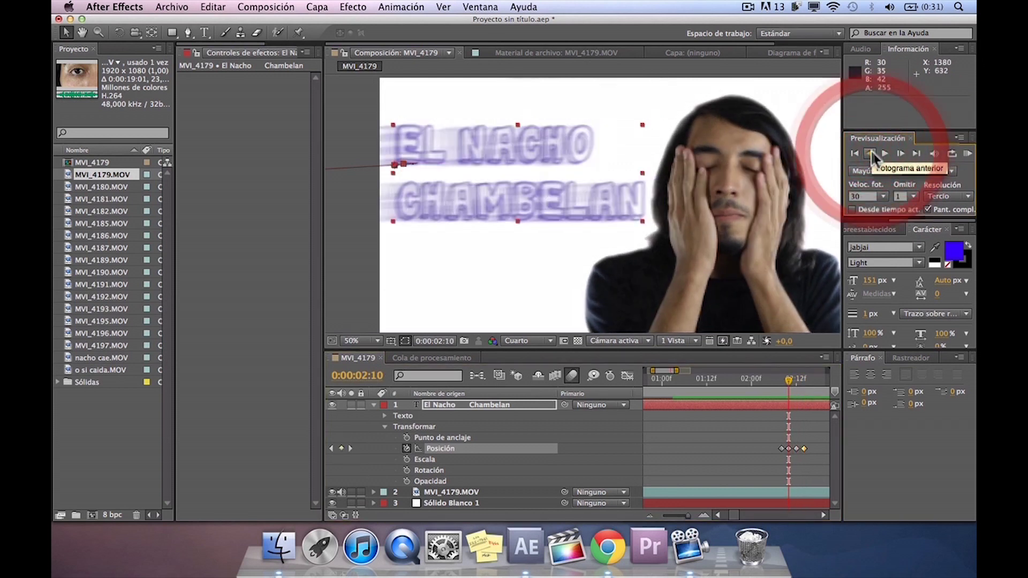
pyautogui.click(899, 154)
pyautogui.click(899, 154)
pyautogui.click(899, 154)
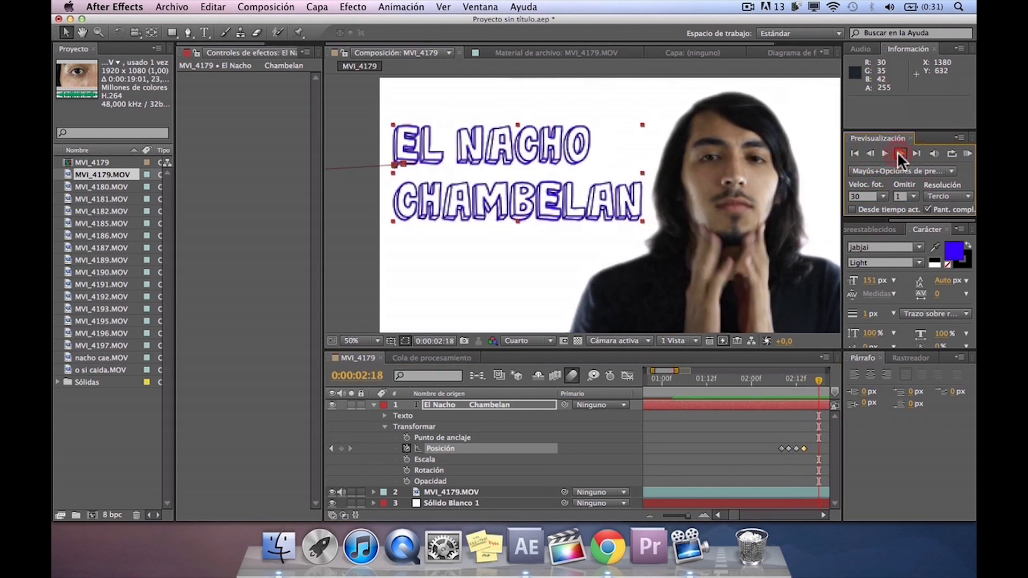
pyautogui.click(899, 154)
pyautogui.click(900, 155)
pyautogui.click(899, 154)
pyautogui.click(899, 154)
pyautogui.click(900, 154)
pyautogui.scroll(2, 686, 242)
pyautogui.scroll(-4, 684, 268)
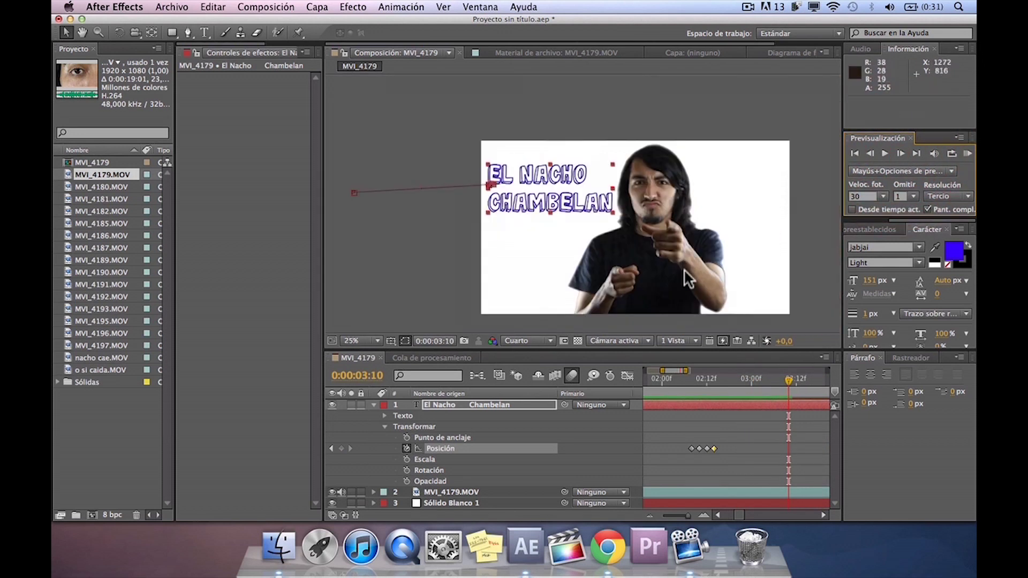